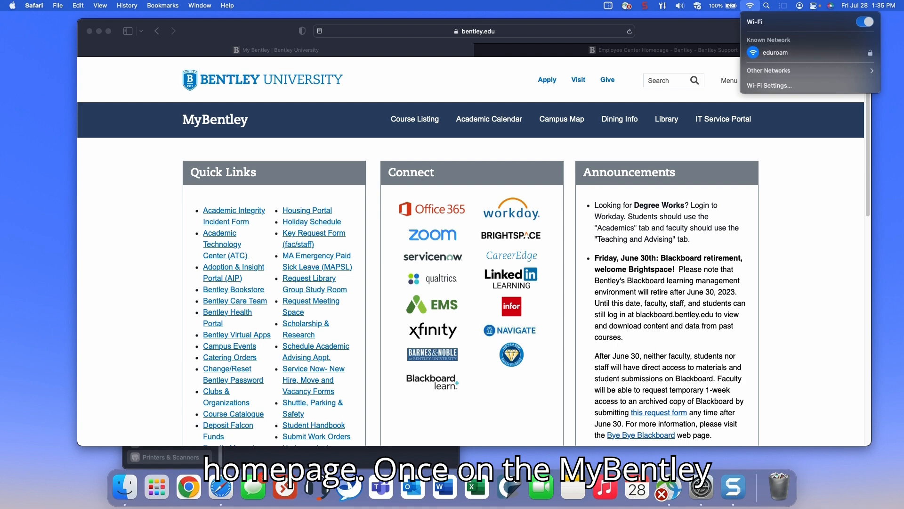
# Search ServiceNow for knowledge article KB0010021 and open it
pyautogui.press('Escape')
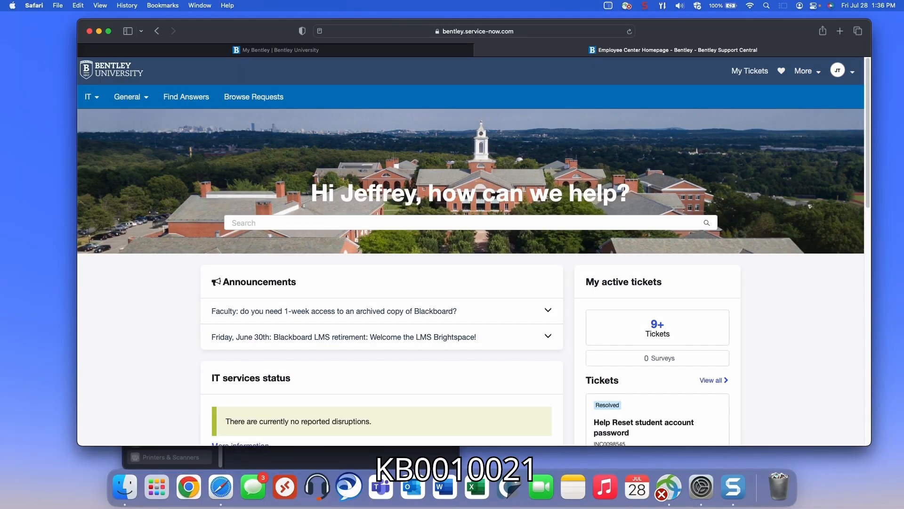
pyautogui.write('kb00')
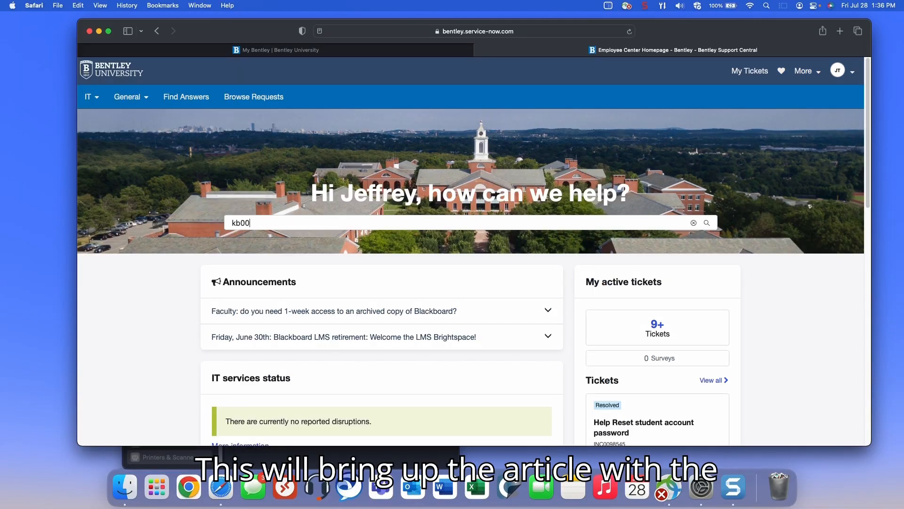
pyautogui.write('10021')
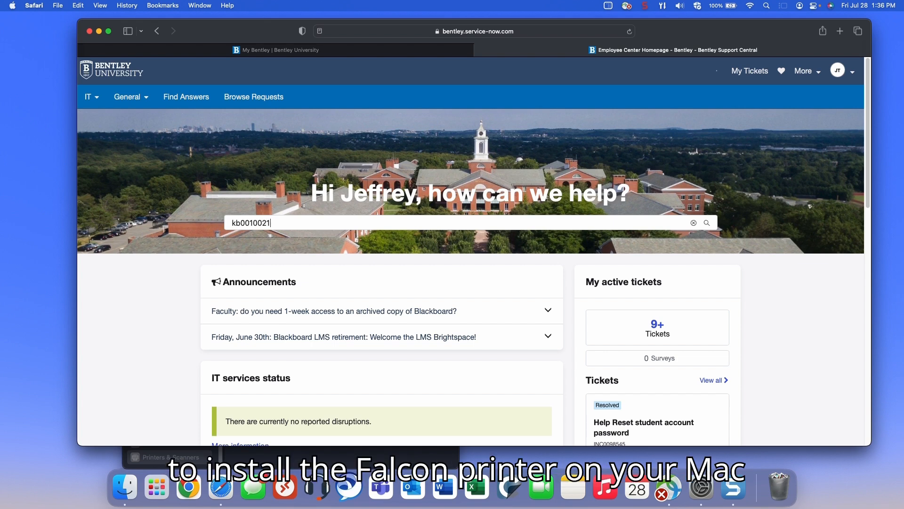
pyautogui.press('Return')
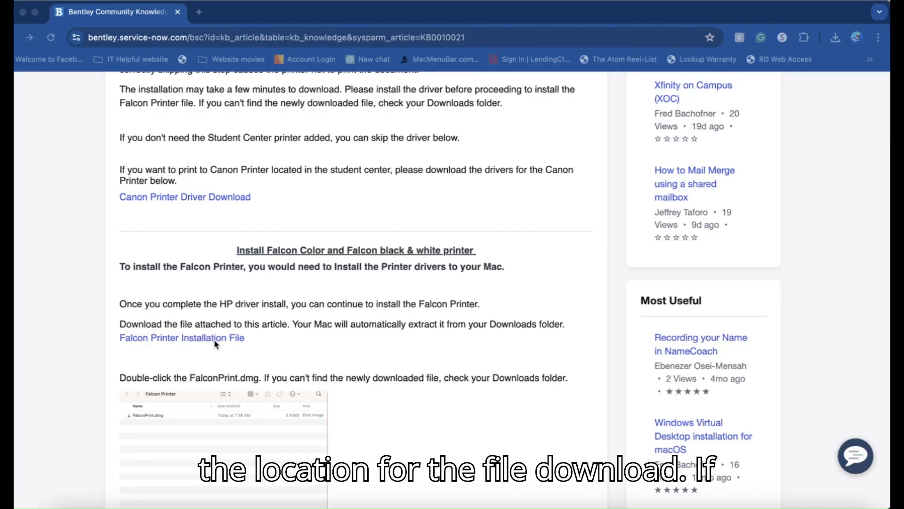
# Download and save the Falcon Printer Installation File, then reveal it in Finder
pyautogui.click(231, 341)
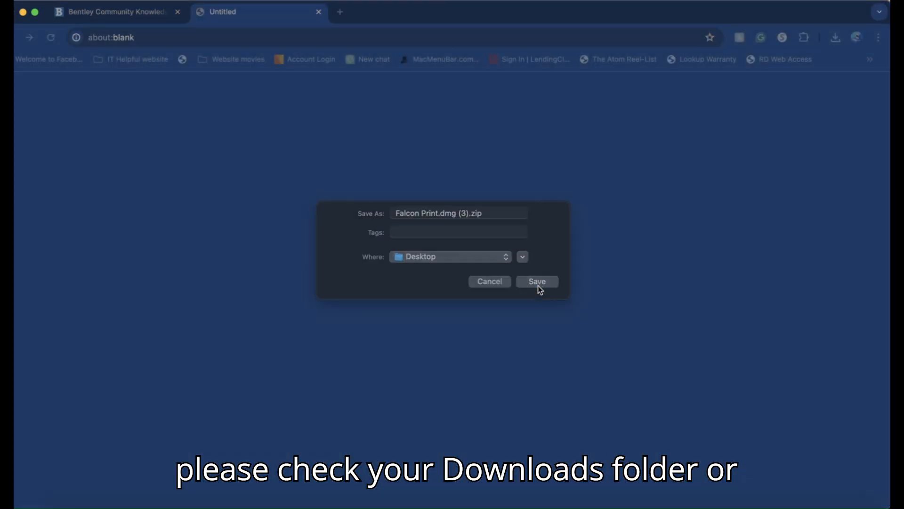
pyautogui.click(538, 286)
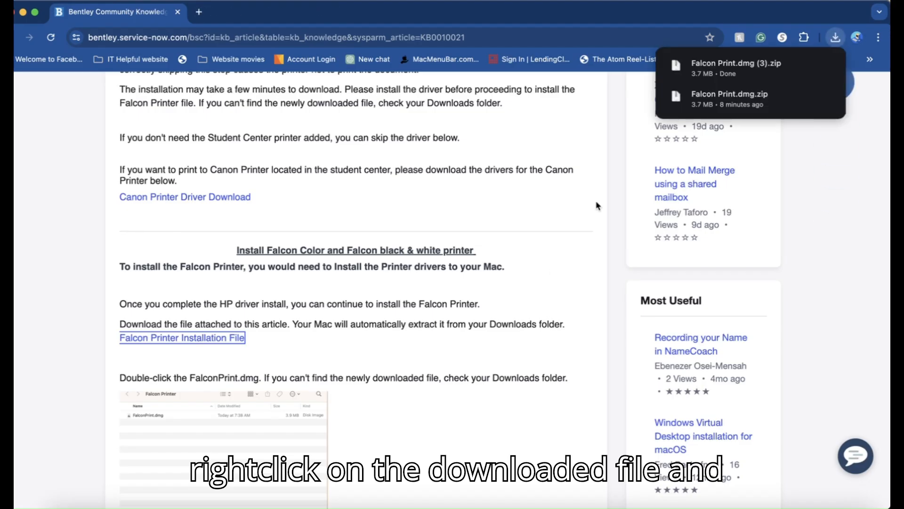
pyautogui.rightClick(727, 70)
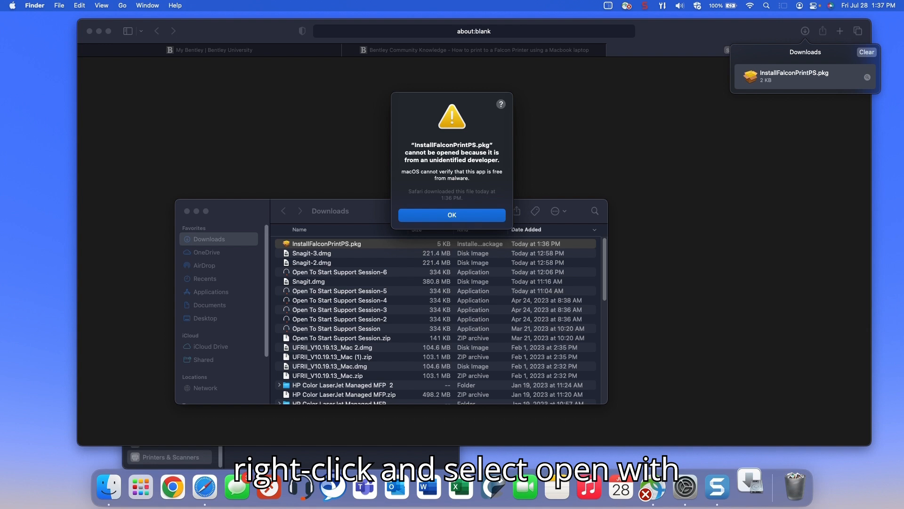
# Open InstallFalconPrintPS.pkg from Finder, overriding the unidentified-developer warning
pyautogui.press('Return')
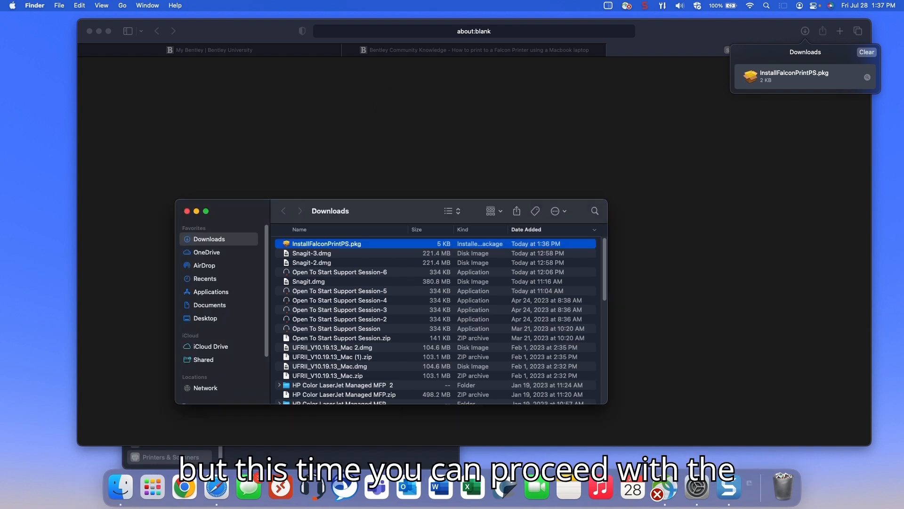
pyautogui.rightClick(339, 244)
pyautogui.moveTo(377, 260)
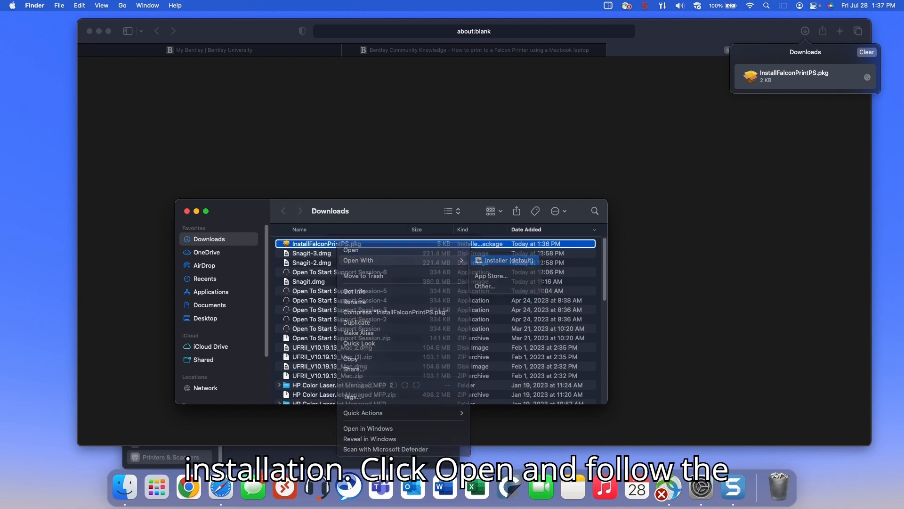
pyautogui.click(358, 250)
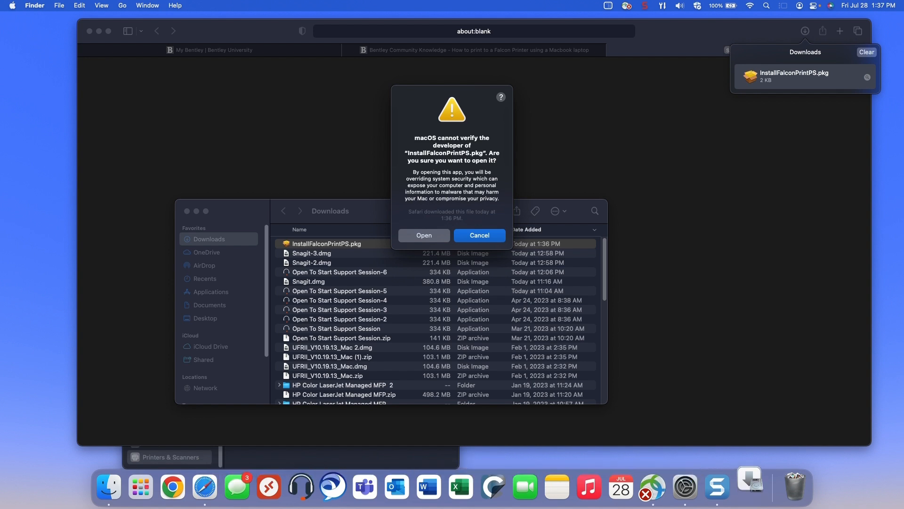
pyautogui.click(424, 235)
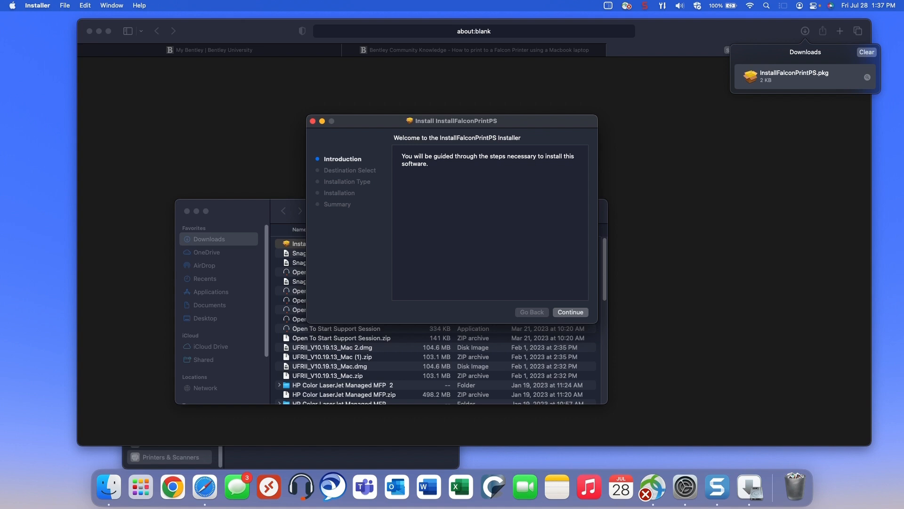
# Install the Falcon package on Macintosh HD with the admin password, trash it, and close Downloads
pyautogui.press('Return')
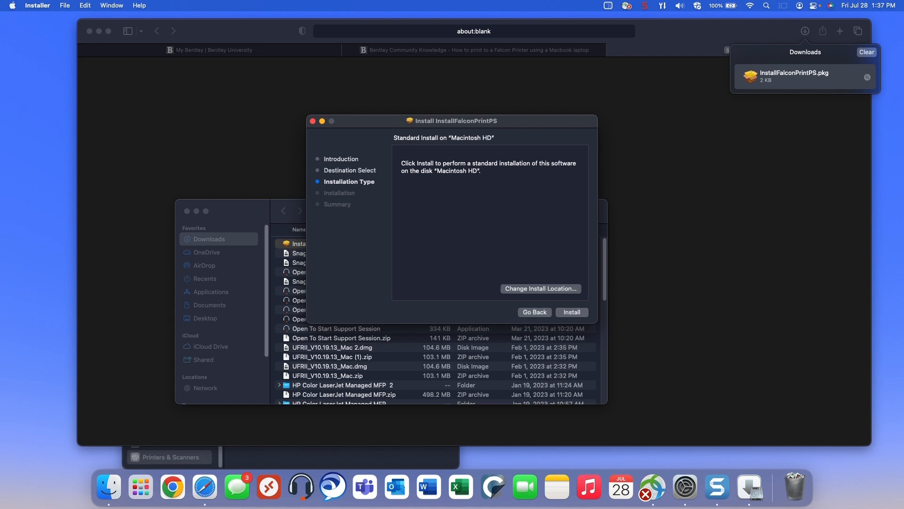
pyautogui.press('Return')
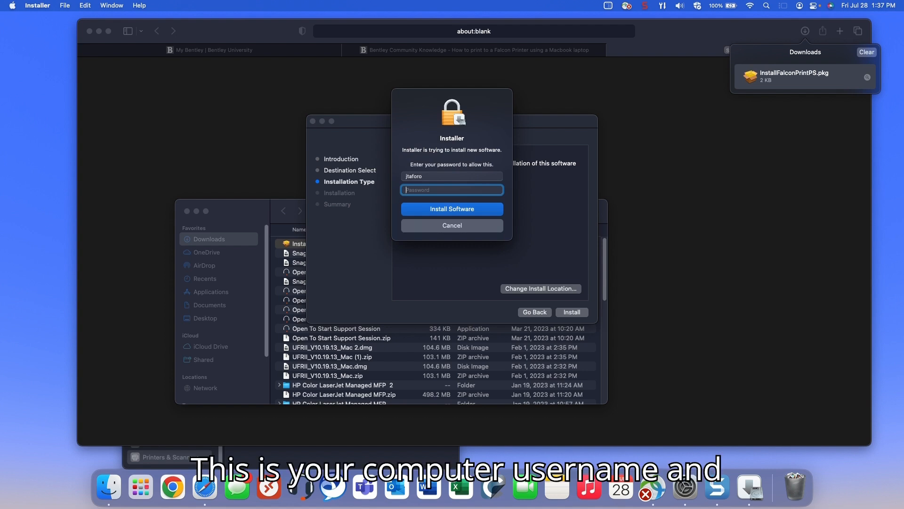
pyautogui.write('••••••••••')
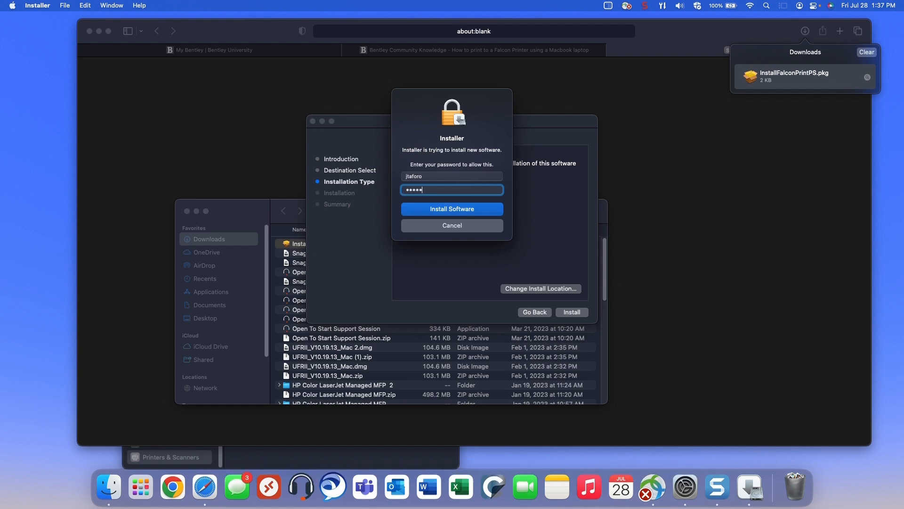
pyautogui.press('Return')
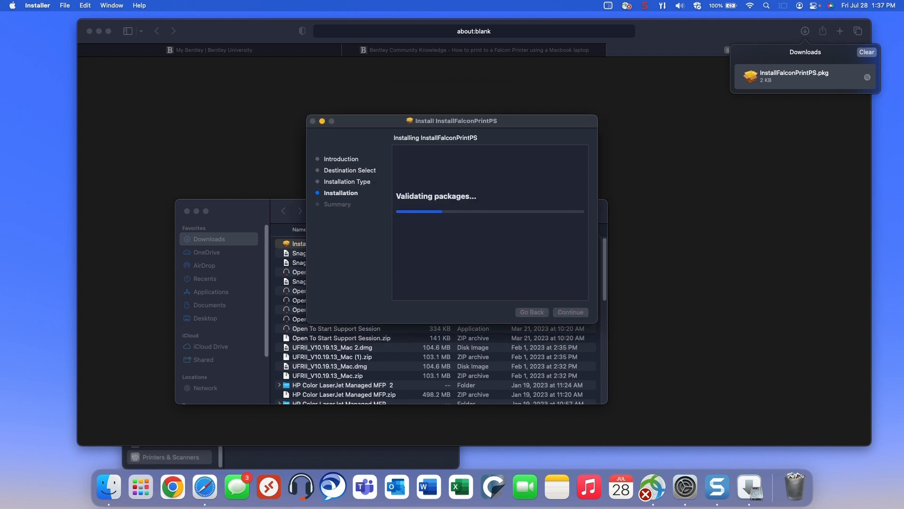
pyautogui.press('Return')
pyautogui.press('Return')
pyautogui.press('super+w')
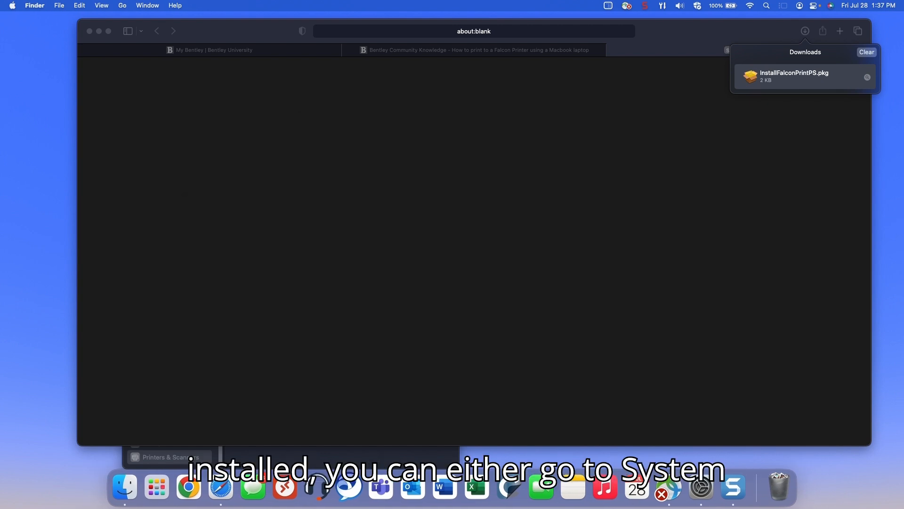
# Confirm Falcon and FalconColor appear in System Settings' Printers & Scanners, then return to Safari
pyautogui.click(13, 5)
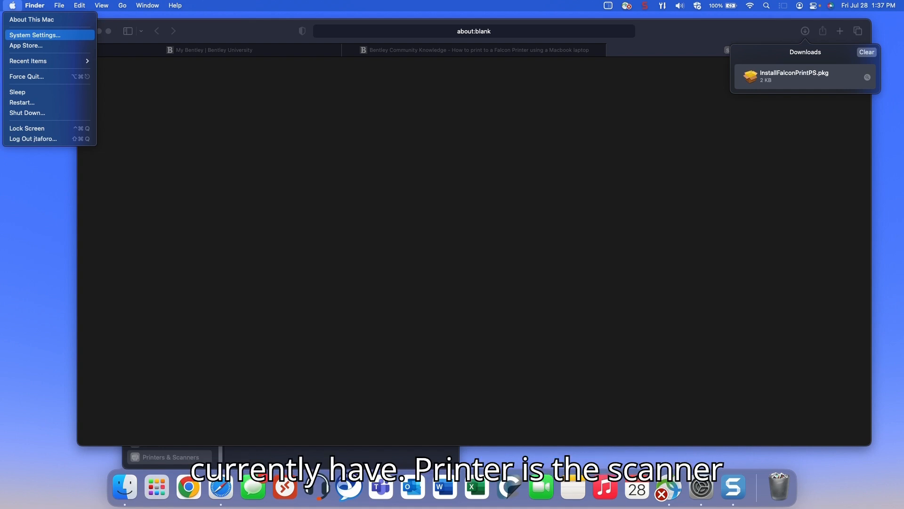
pyautogui.click(35, 35)
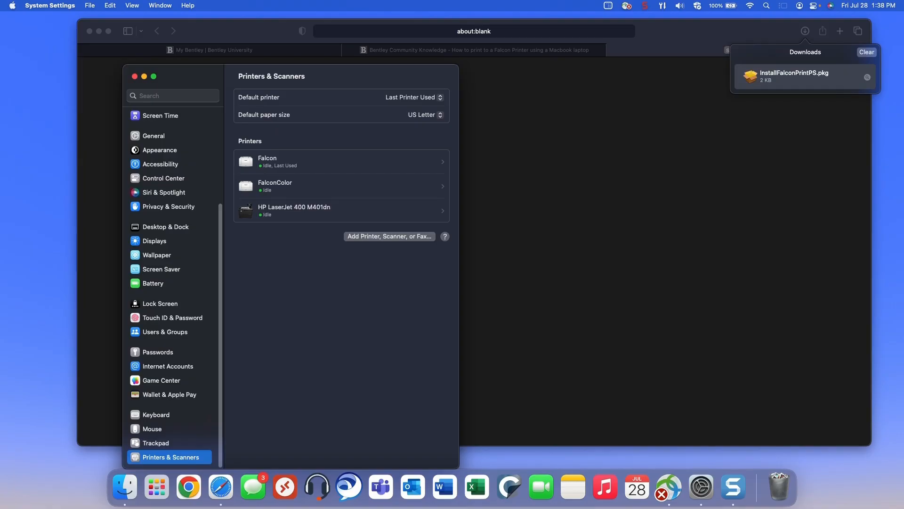
pyautogui.click(475, 50)
# Load google.com in the current Safari tab
pyautogui.click(474, 31)
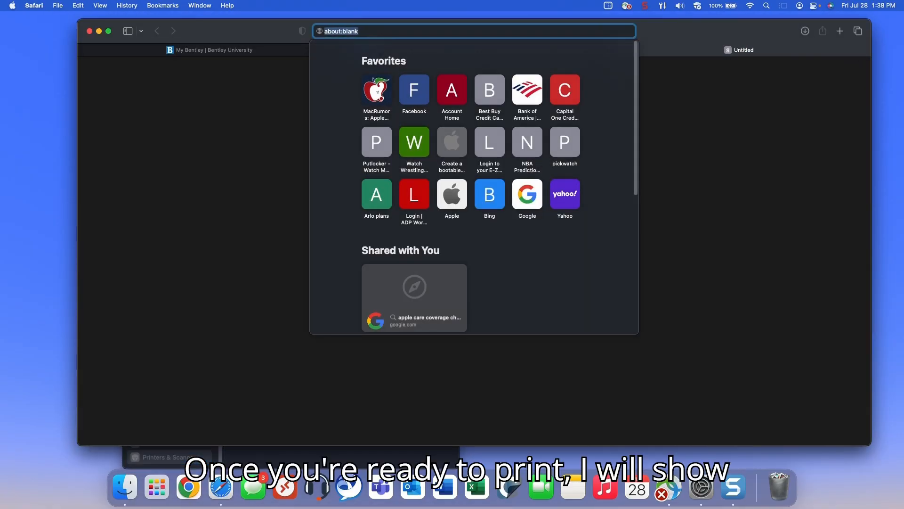
pyautogui.write('google.com')
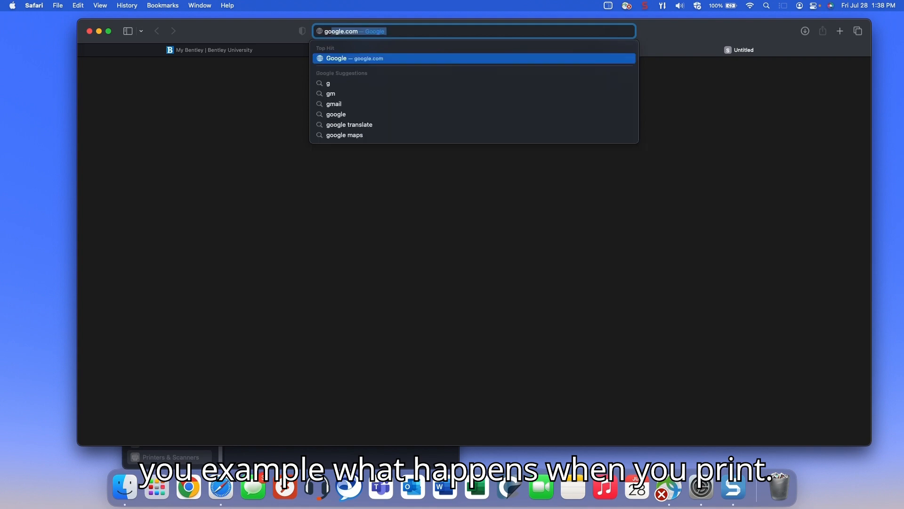
pyautogui.press('Return')
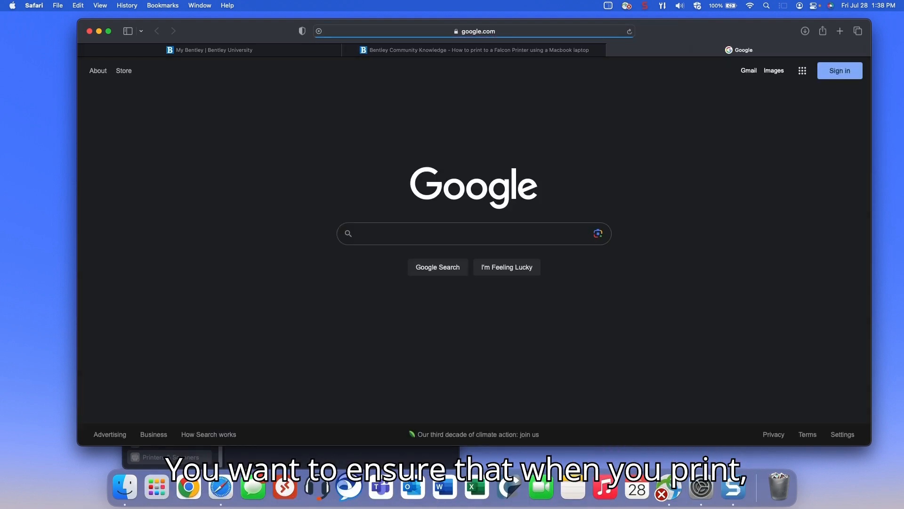
# Print the Google page to the Falcon printer and open its print queue
pyautogui.click(57, 6)
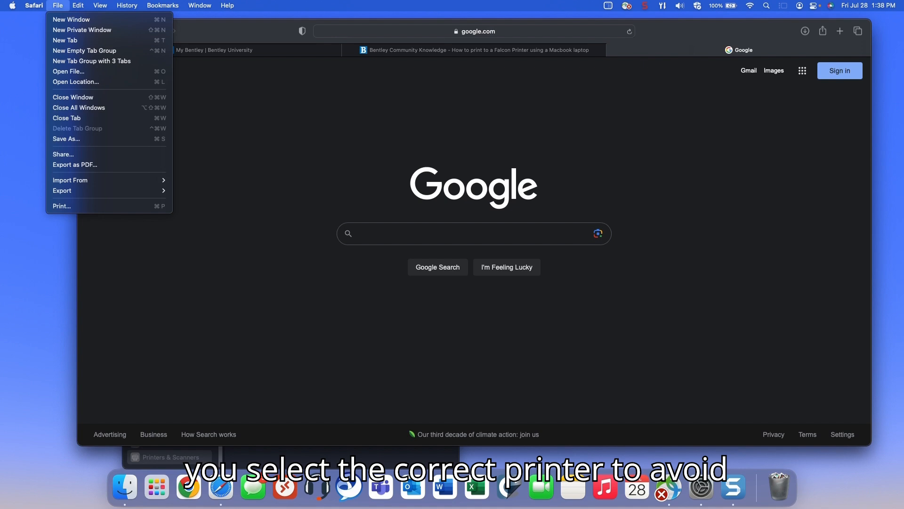
pyautogui.click(62, 206)
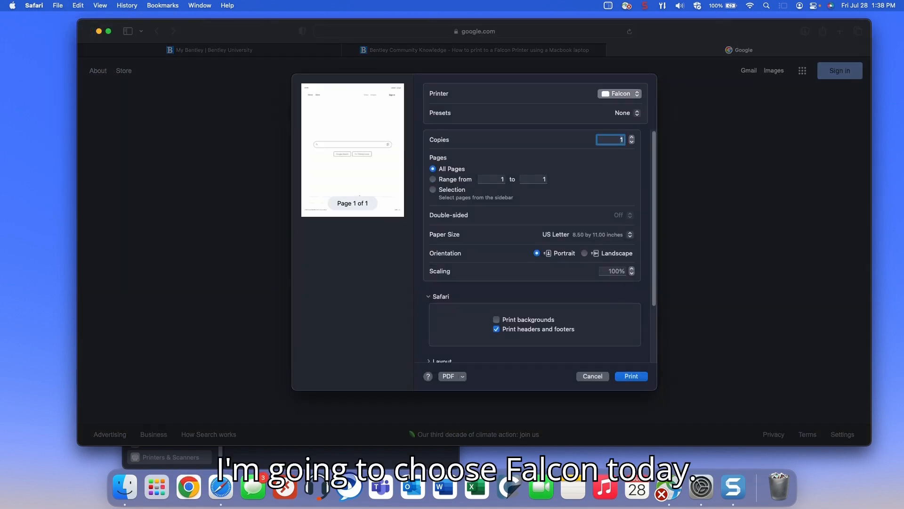
pyautogui.click(621, 93)
pyautogui.click(625, 96)
pyautogui.click(631, 376)
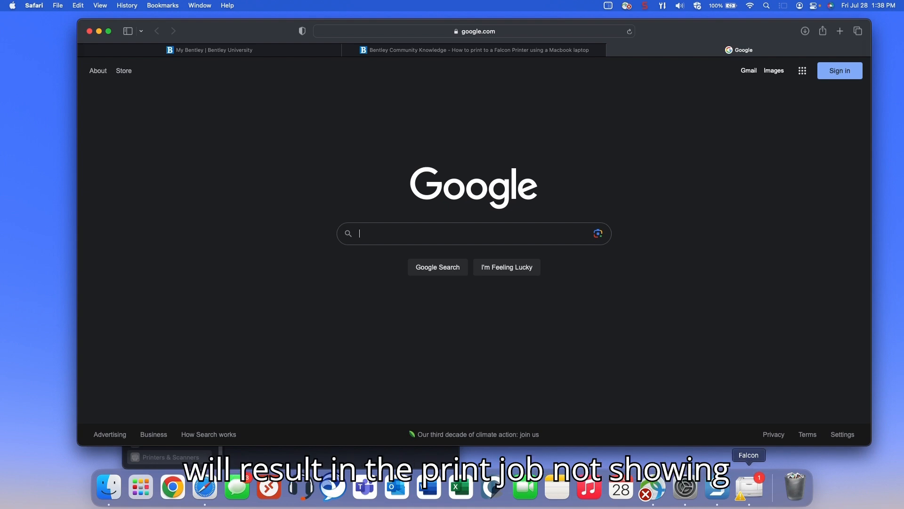
pyautogui.click(748, 487)
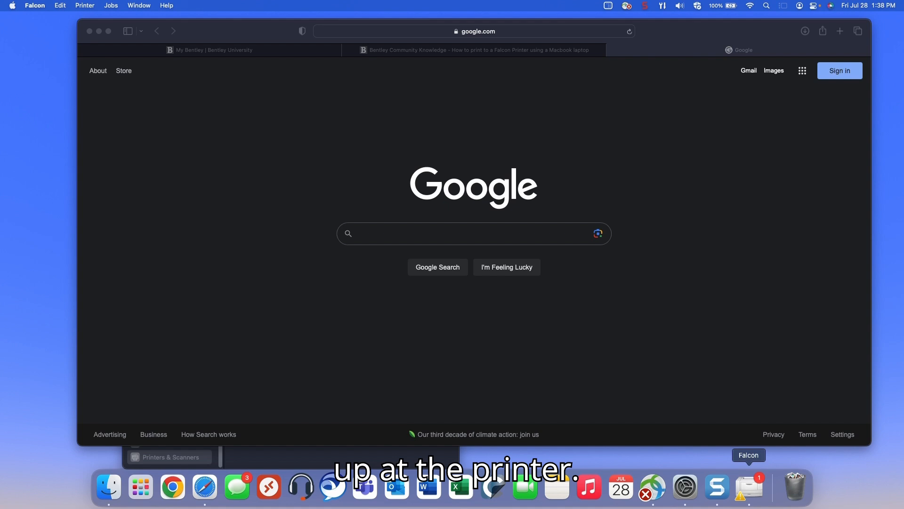
# Resume the held Google job, re-enter the Bentley username and password, and save them to the keychain
pyautogui.click(306, 119)
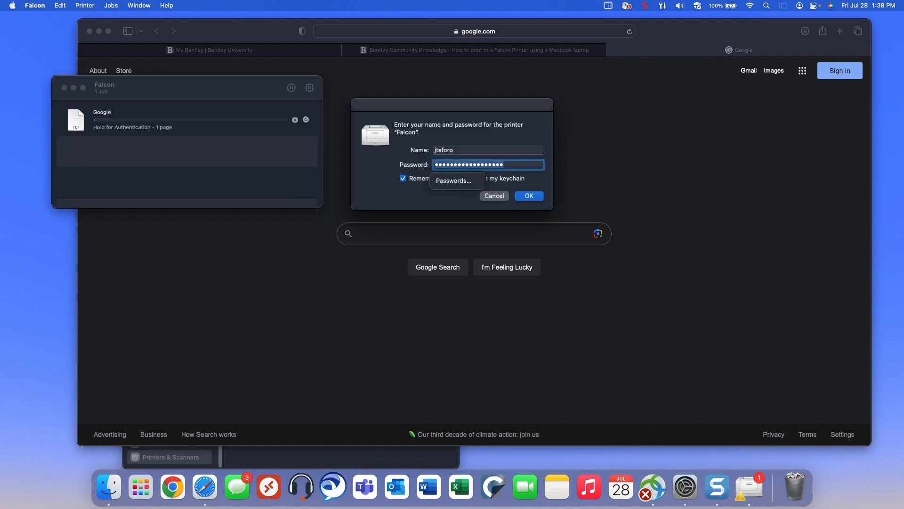
pyautogui.press('BackSpace')
pyautogui.click(454, 150)
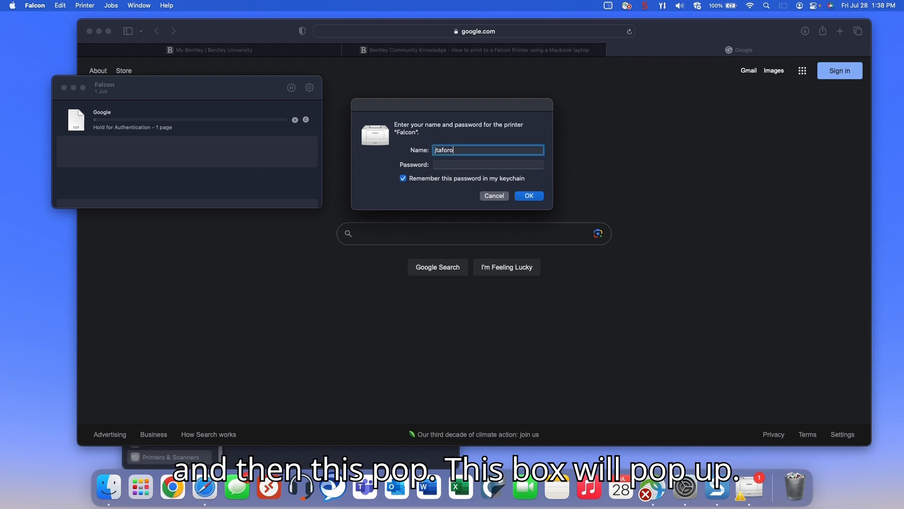
pyautogui.press('super+a')
pyautogui.press('BackSpace')
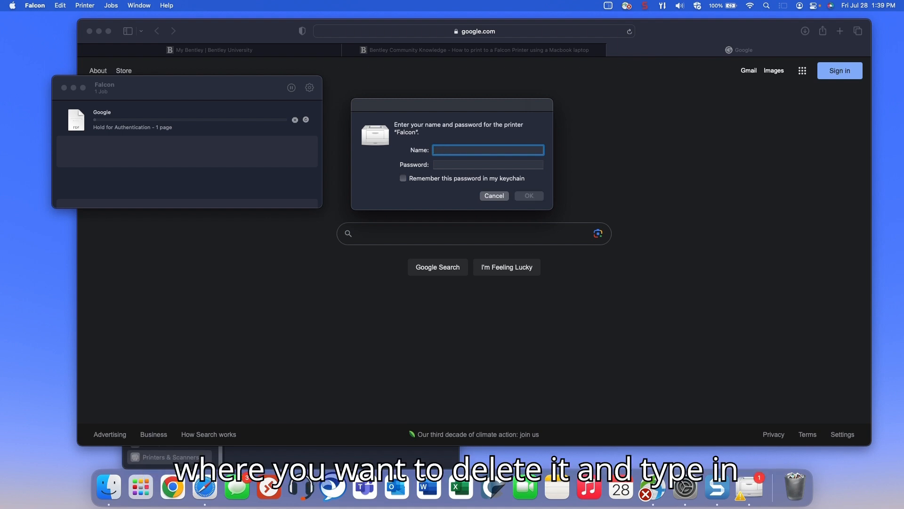
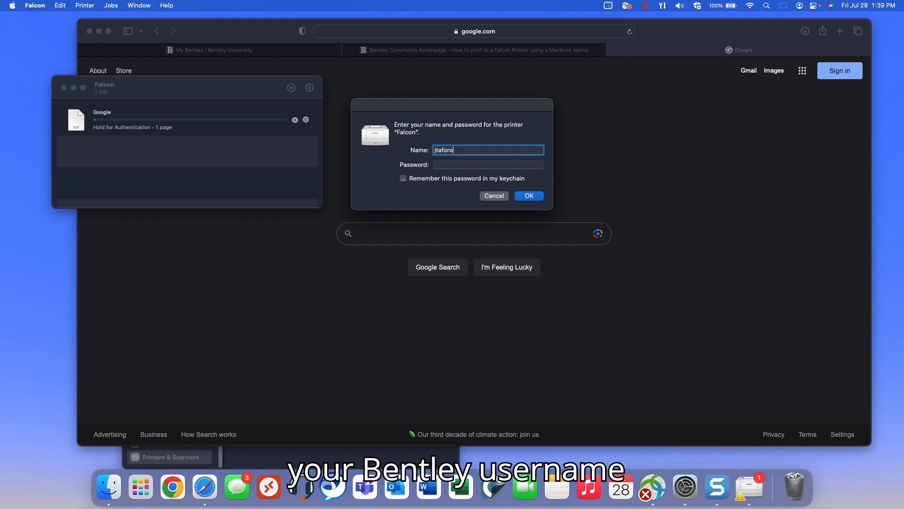
pyautogui.press('Tab')
pyautogui.write('••••••••••')
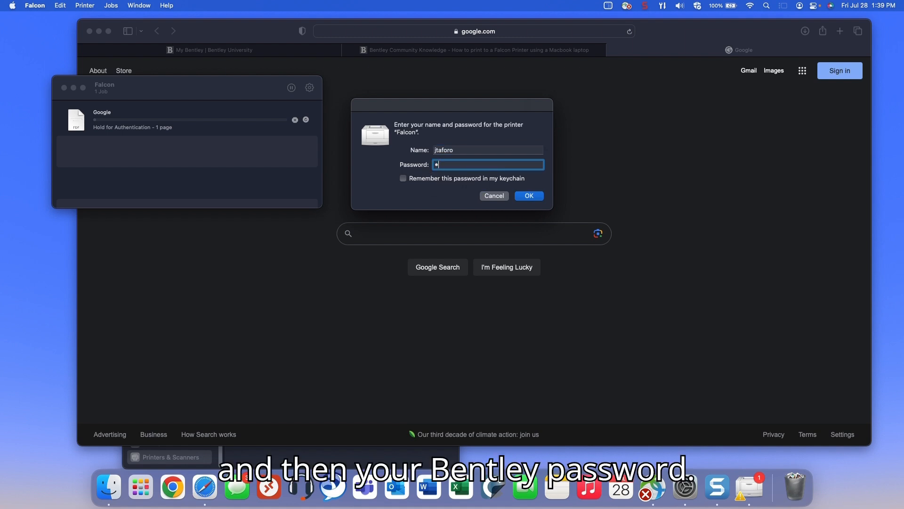
pyautogui.write('••••••••')
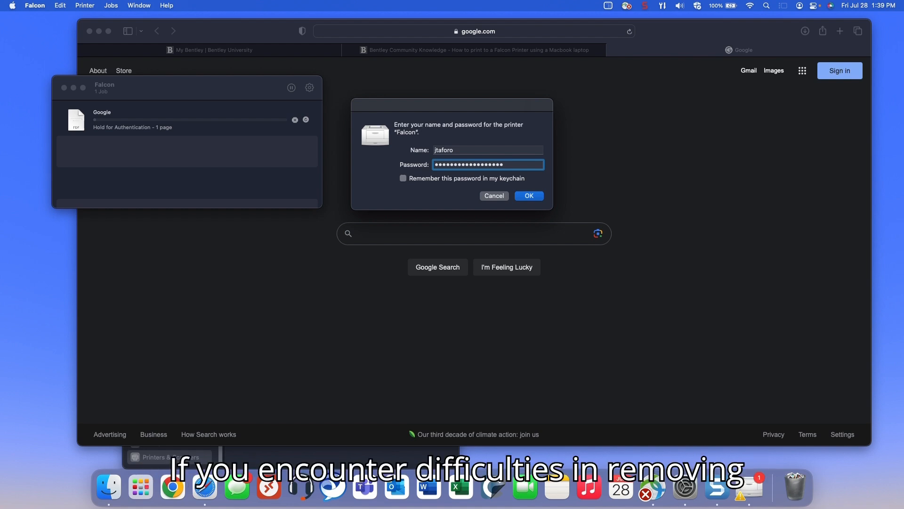
pyautogui.click(403, 178)
# Submit the printer credentials, then scroll the article to 'What happens if my print job does not process?'
pyautogui.press('Return')
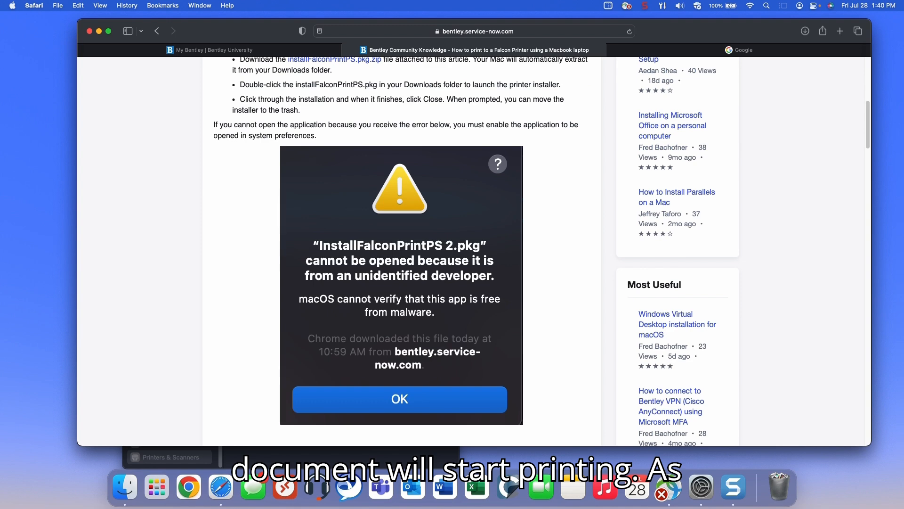
pyautogui.scroll(-6, 400, 249)
pyautogui.scroll(-10, 400, 250)
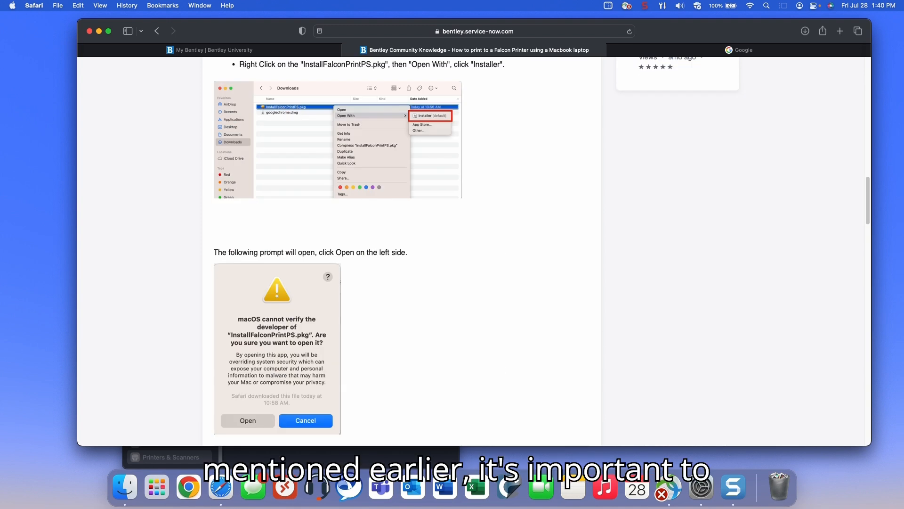
pyautogui.scroll(-12, 400, 249)
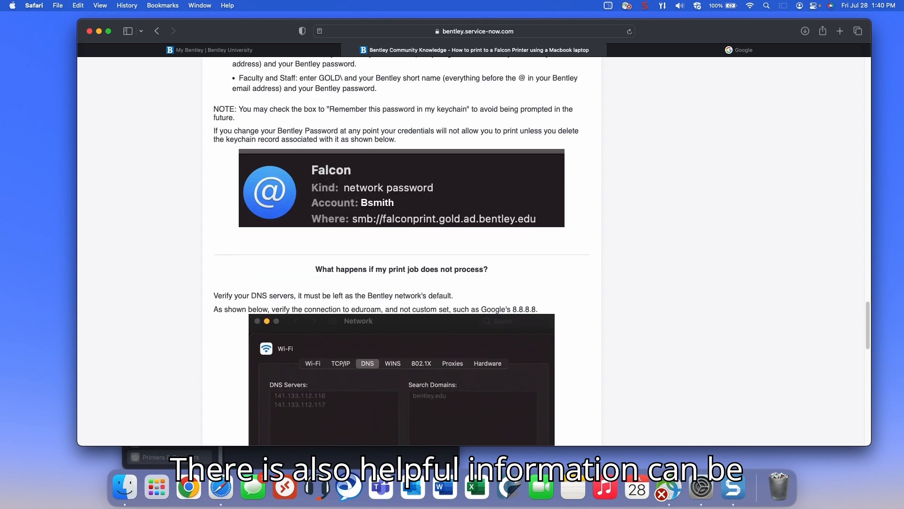
pyautogui.scroll(-3, 400, 249)
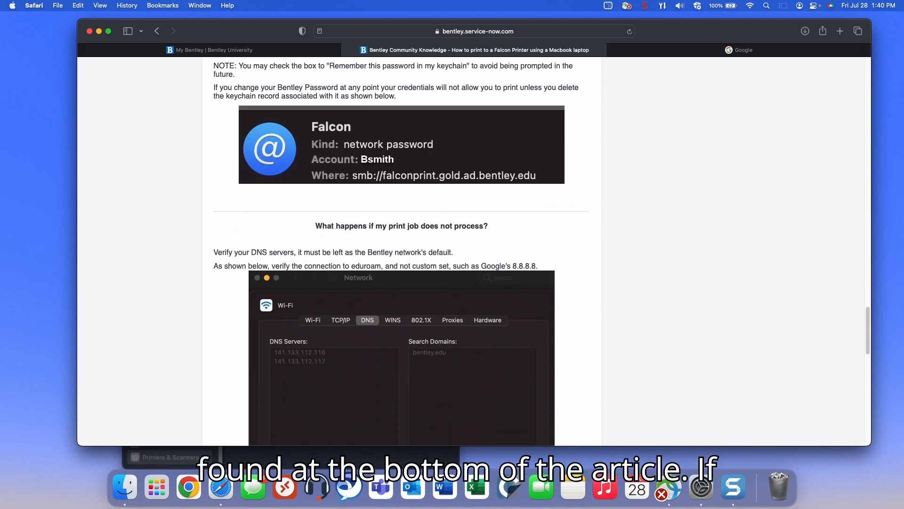
pyautogui.scroll(-10, 400, 250)
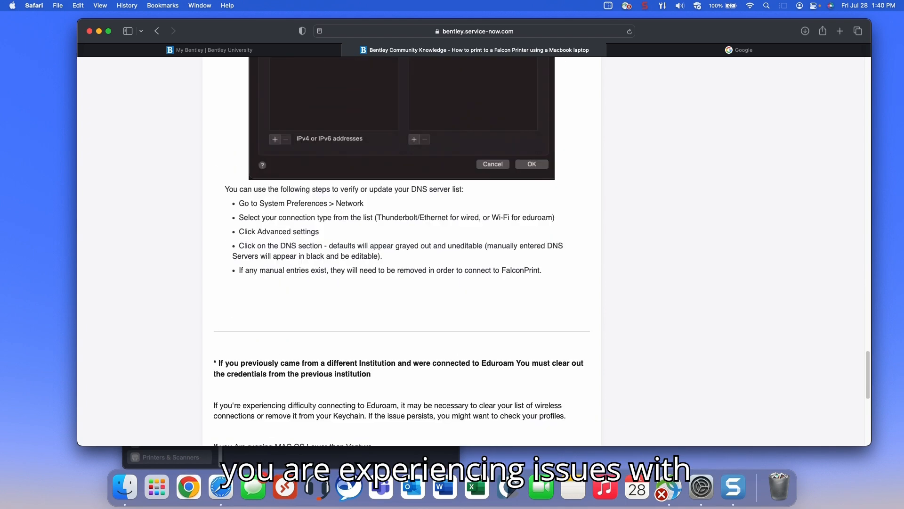